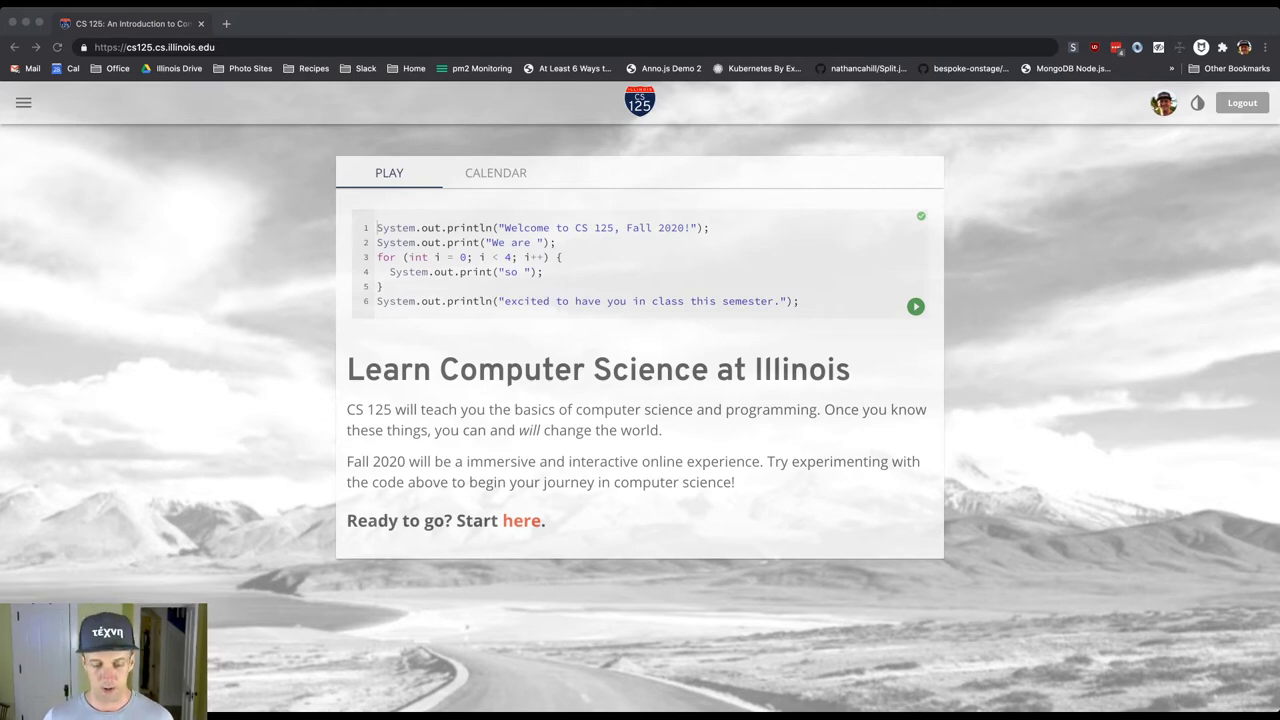
Step: Open the course site's help page at cs125.cs.illinois.edu/help and switch it to the student view
key("super+l")
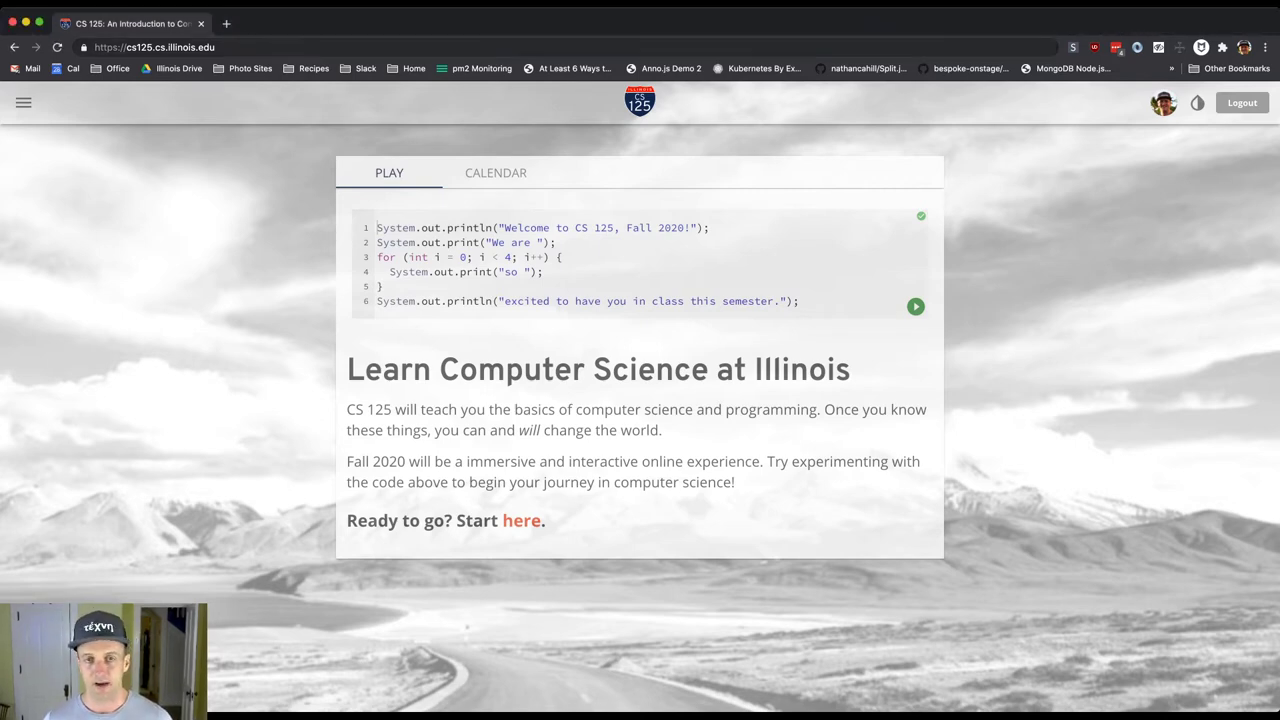
key("End")
type("/help")
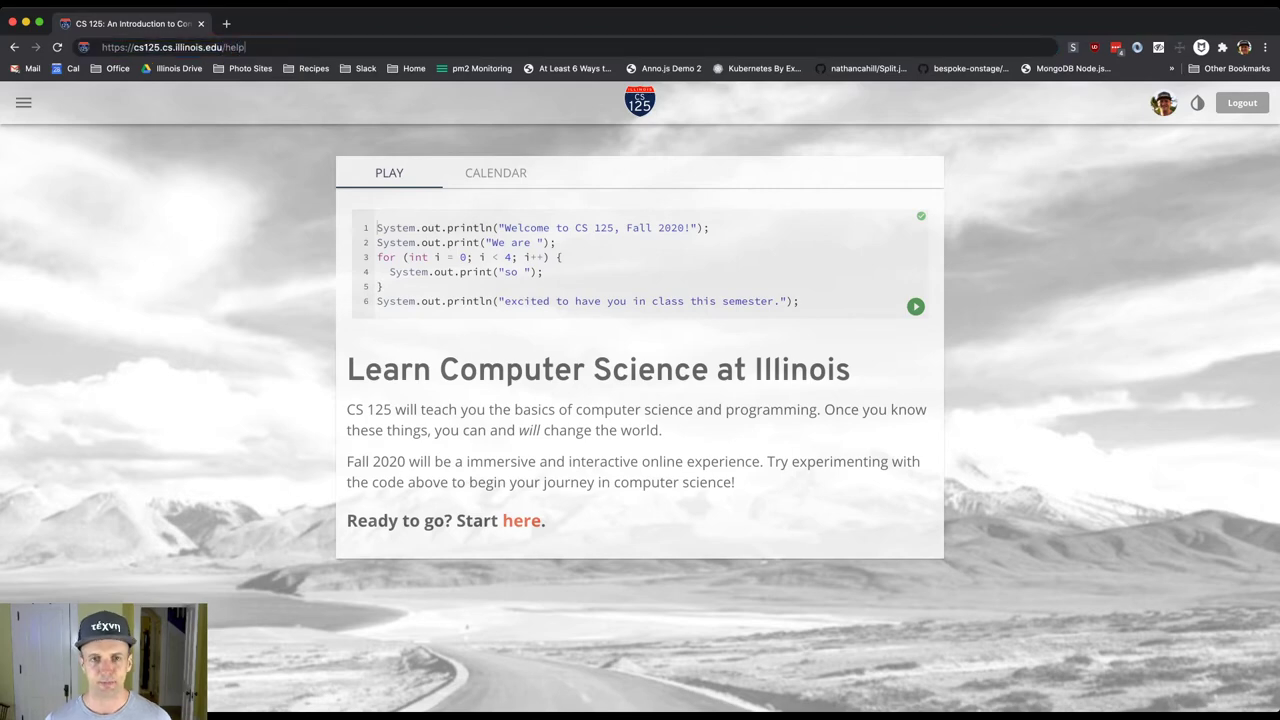
key("Return")
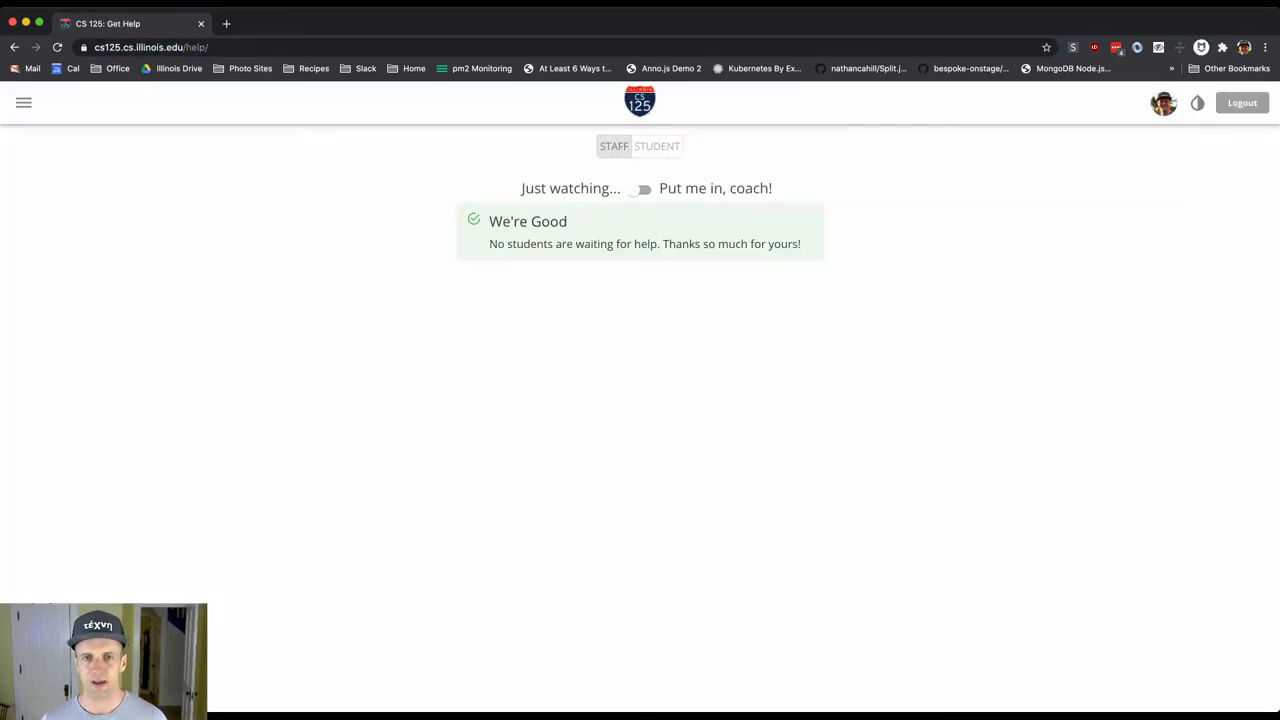
left_click(656, 146)
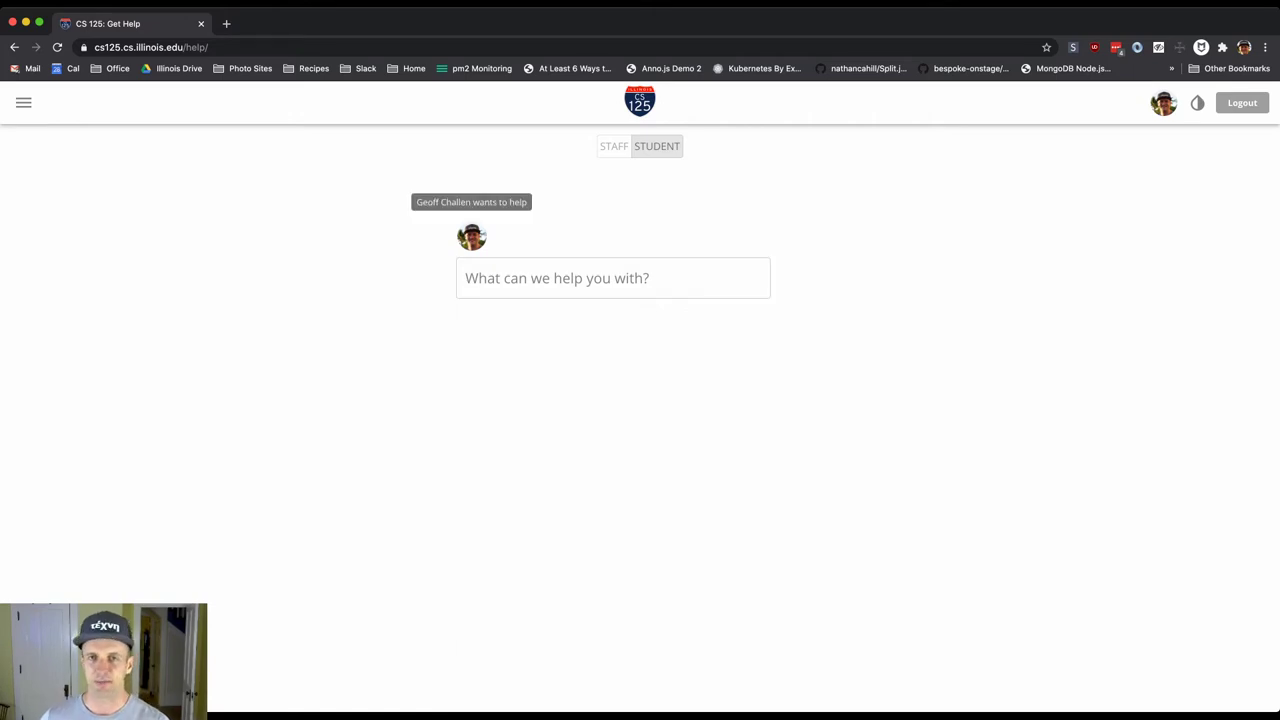
Step: Submit the help request "I'm stuck on today's homework problem"
left_click(466, 278)
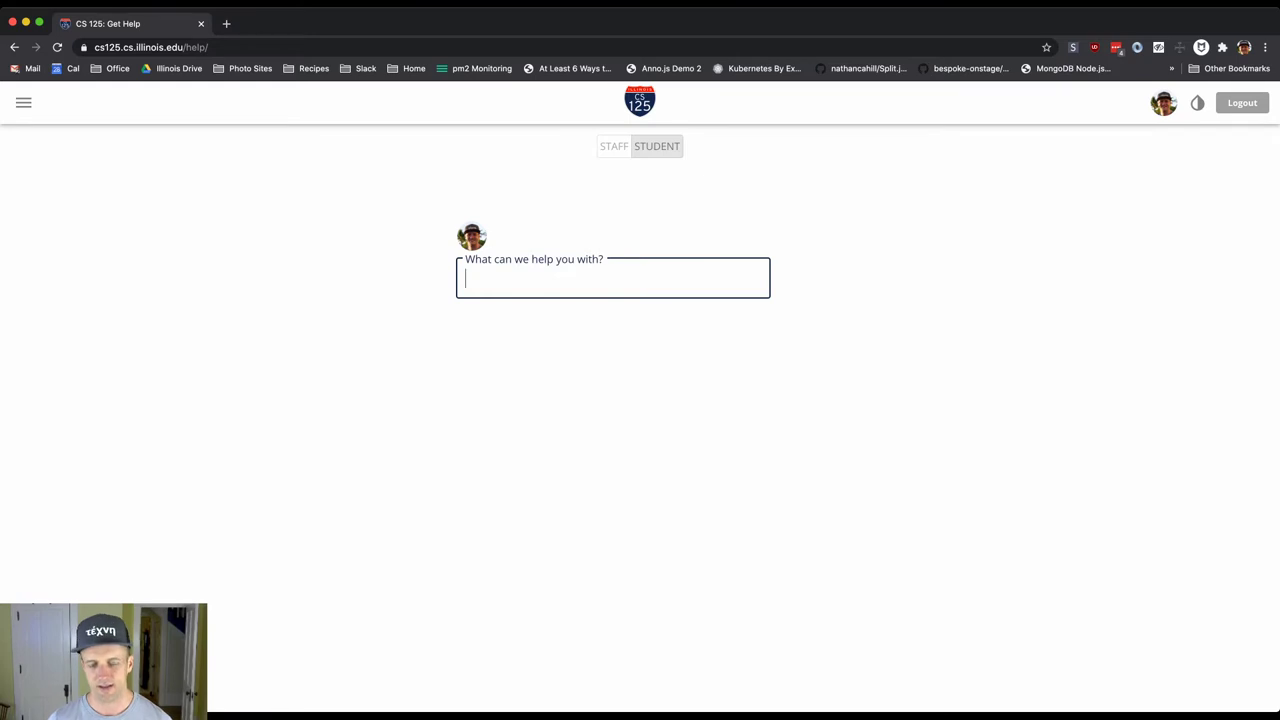
type("I'm stuck on")
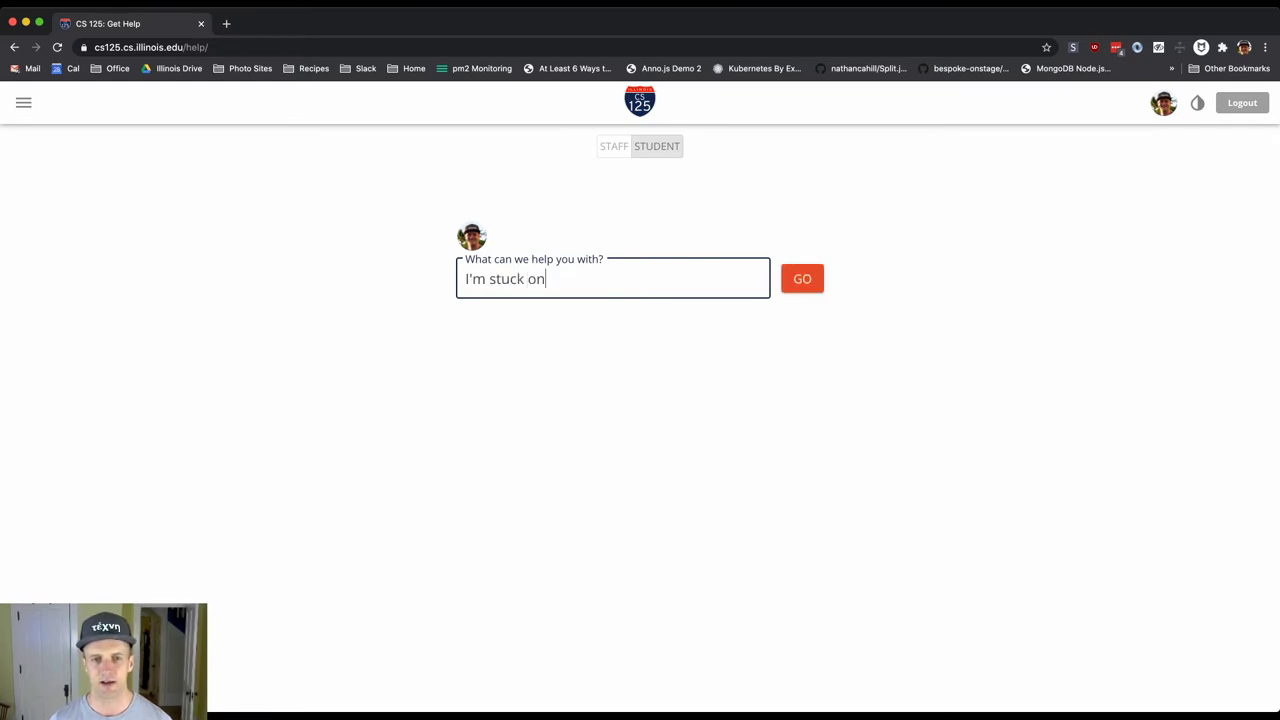
type(" today's homewor")
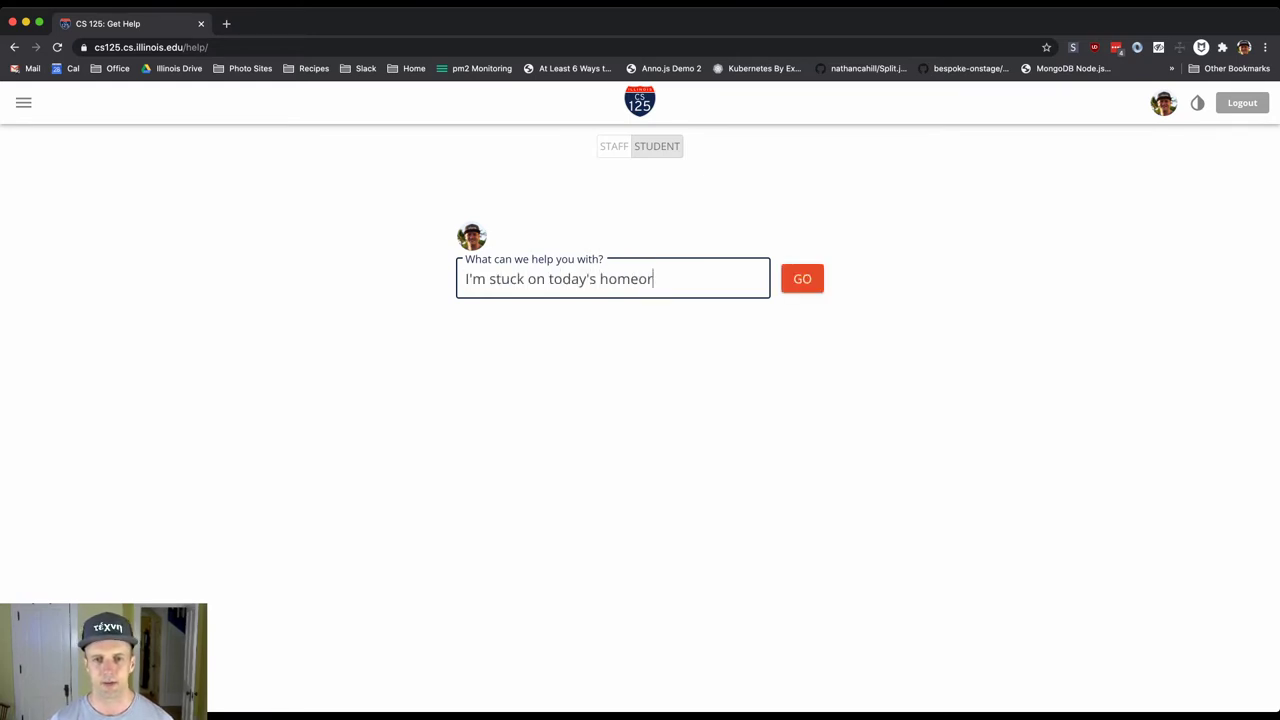
type("k problem")
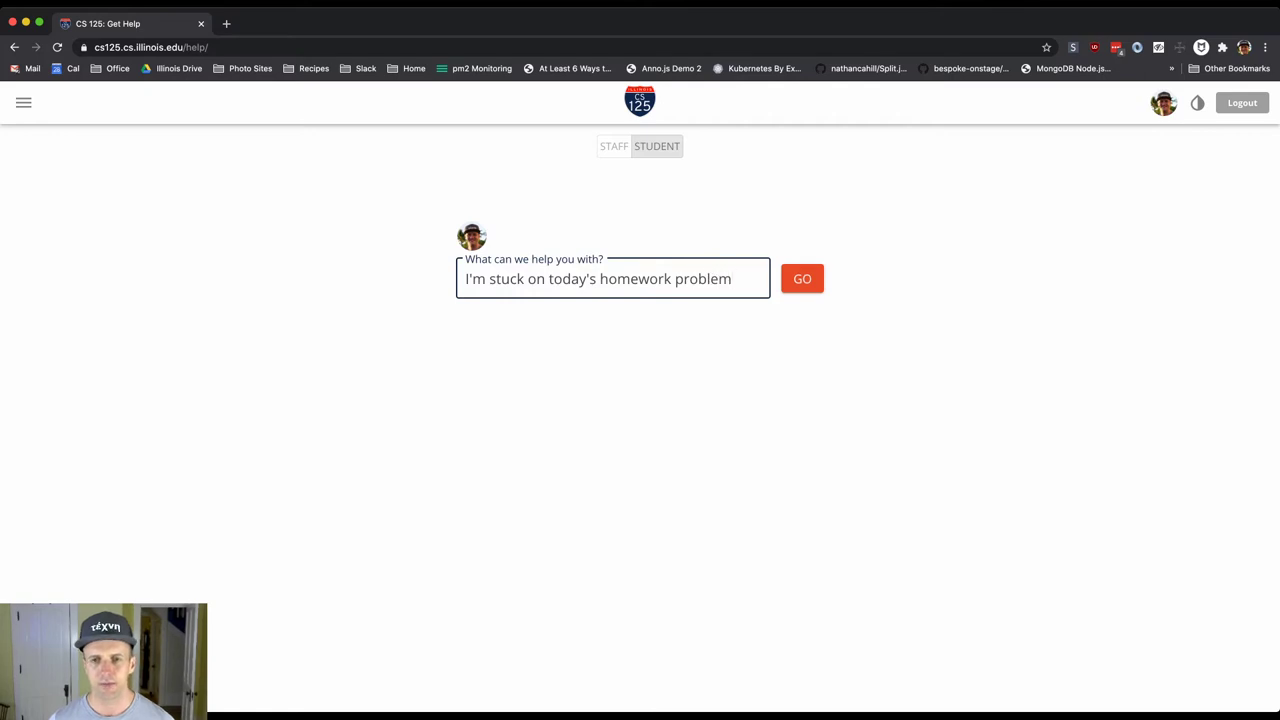
key("Return")
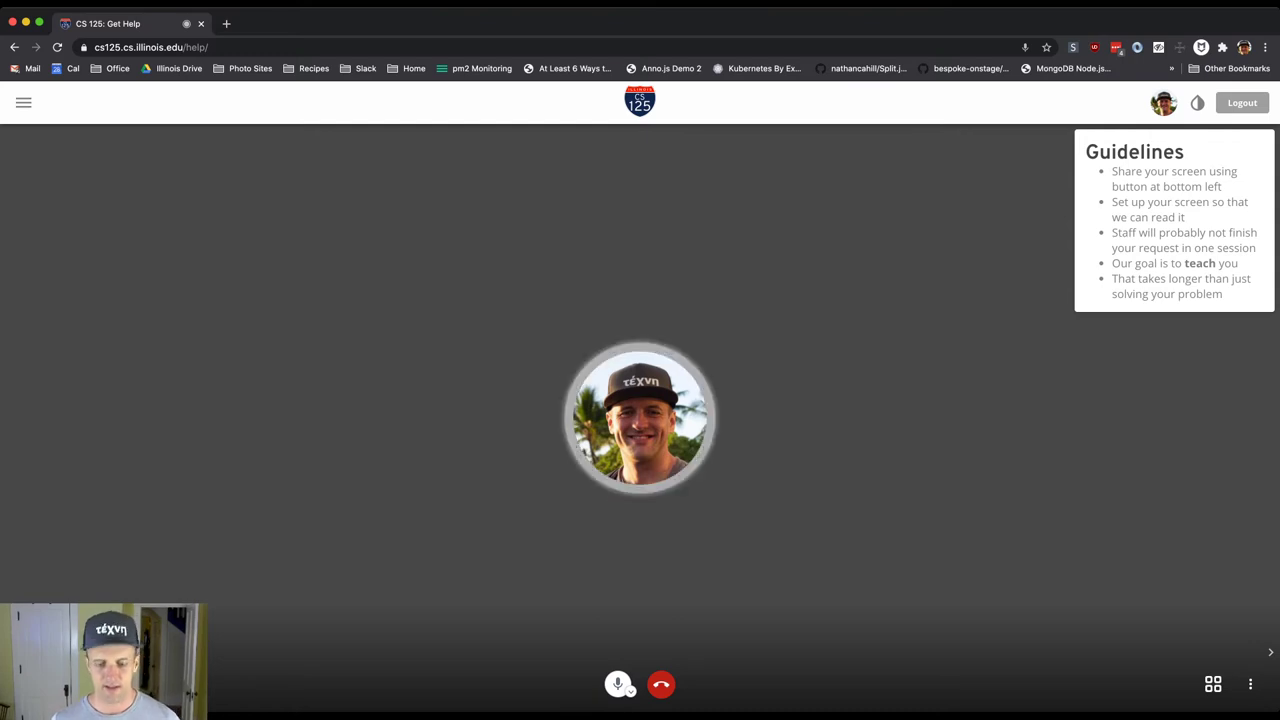
Step: Open cs125.cs.illinois.edu in a new browser tab and go to the homework in the Time to Decade lesson
key("super+t")
type("cs125")
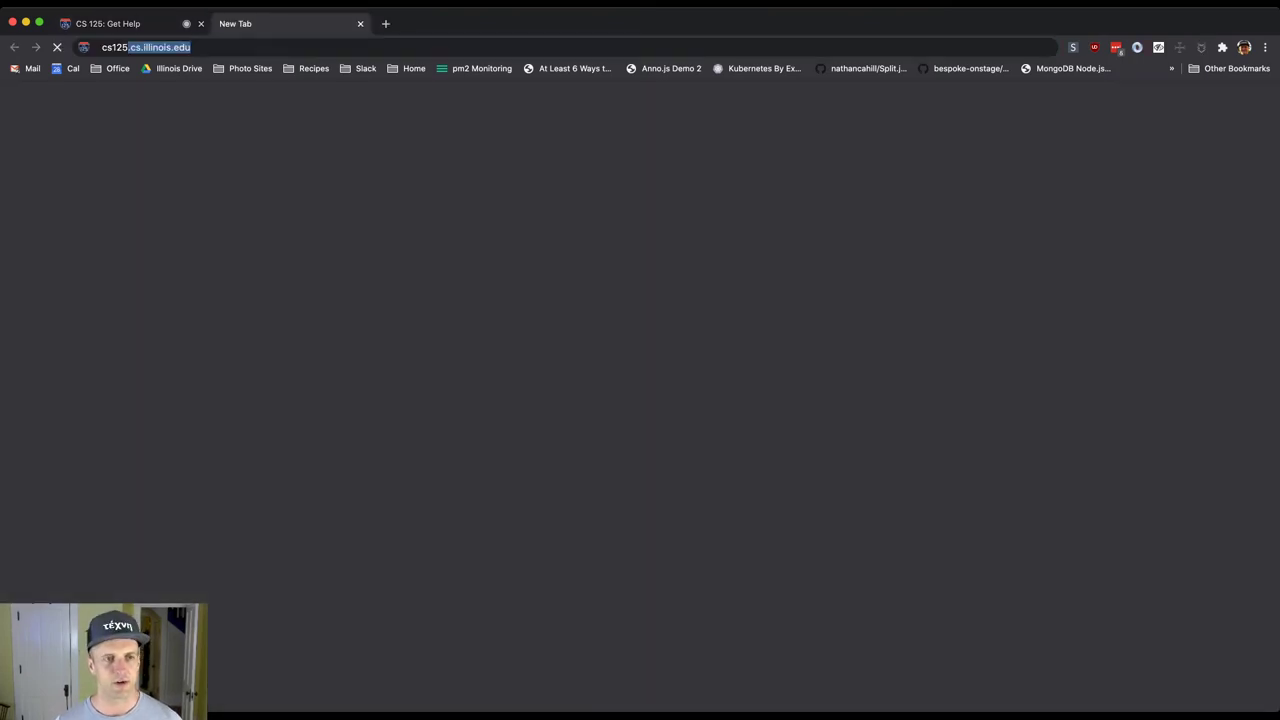
key("Return")
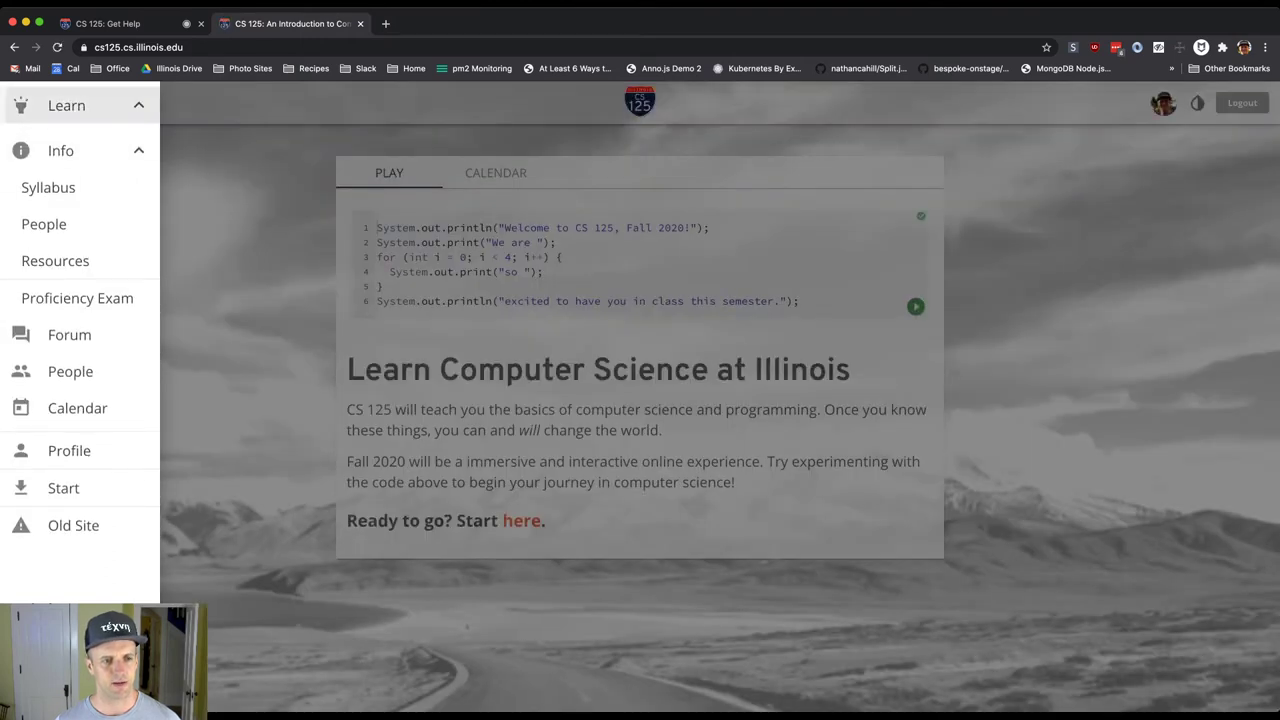
left_click(80, 105)
left_click(72, 310)
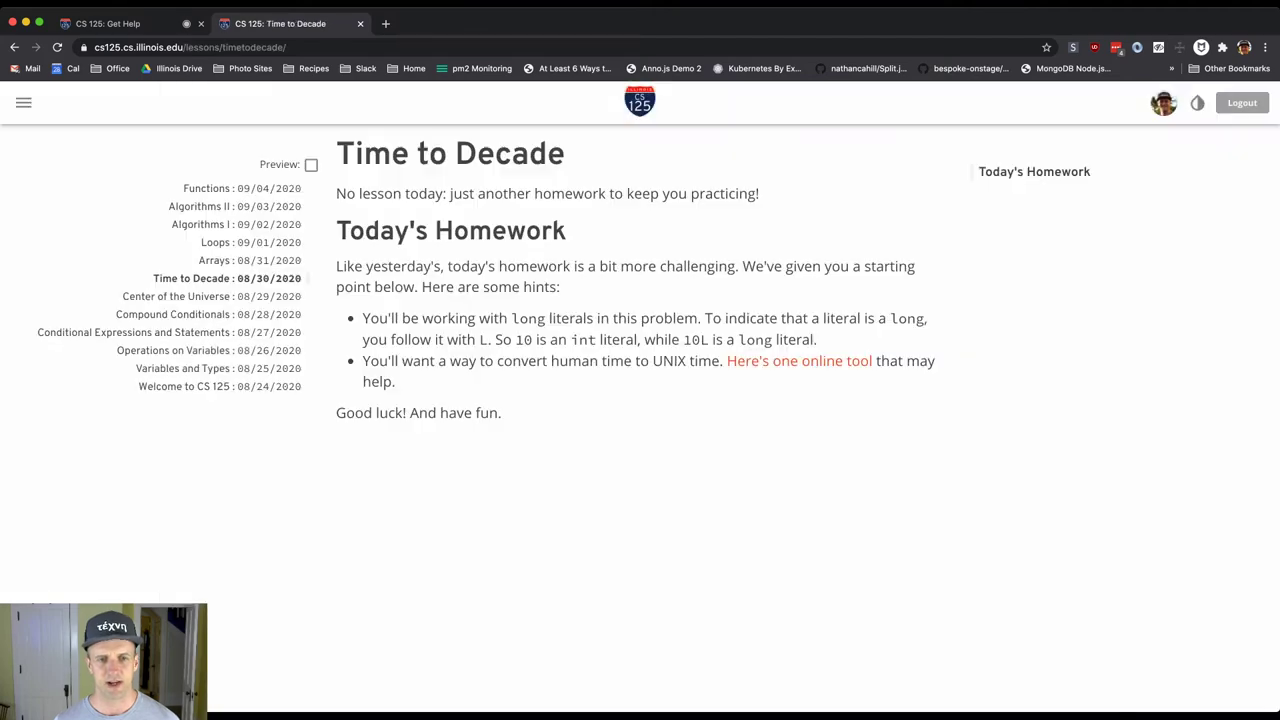
scroll(640, 400, "down", 5)
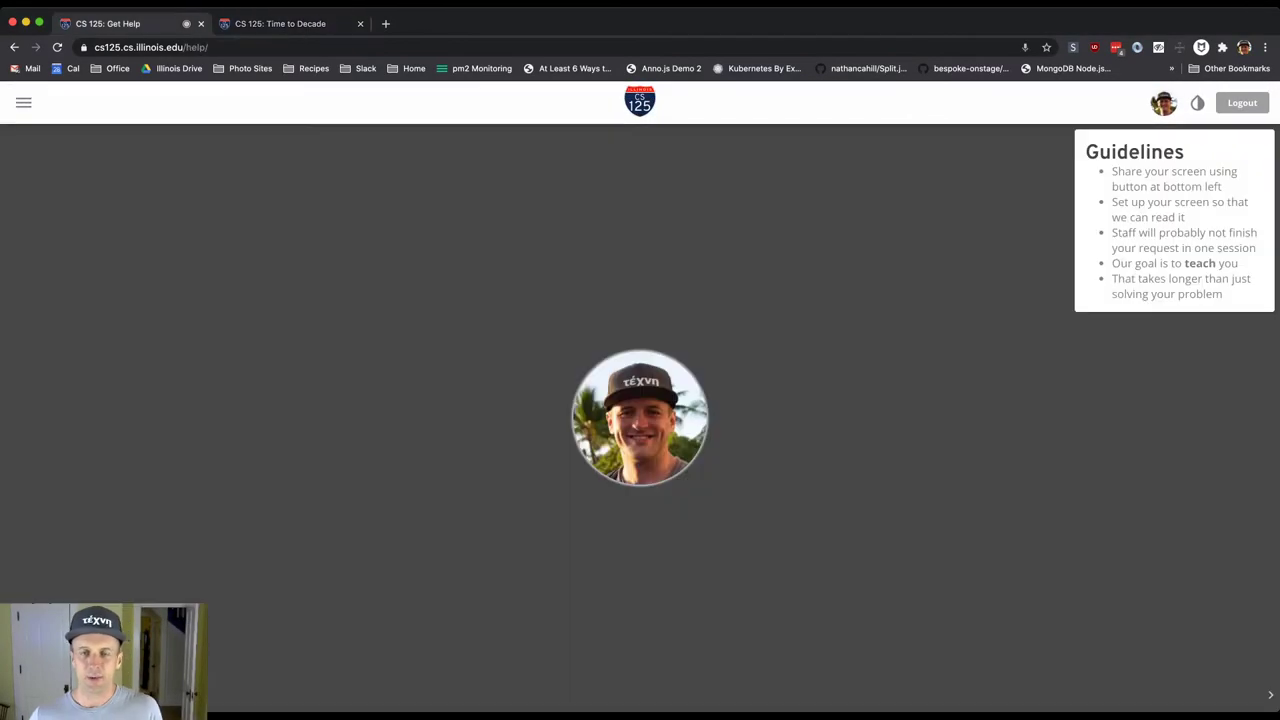
Step: Share the Time to Decade tab in the help call and compare the shared view with the homework page
key("ctrl+shift+Tab")
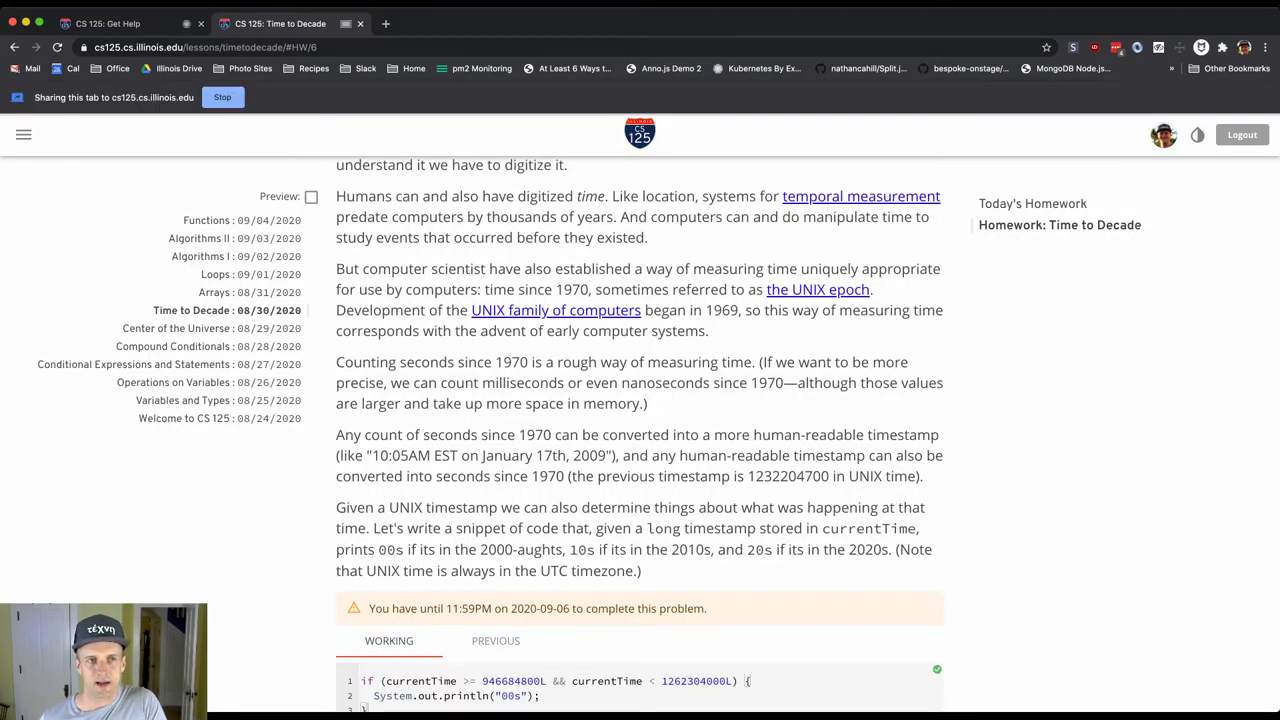
key("ctrl+1")
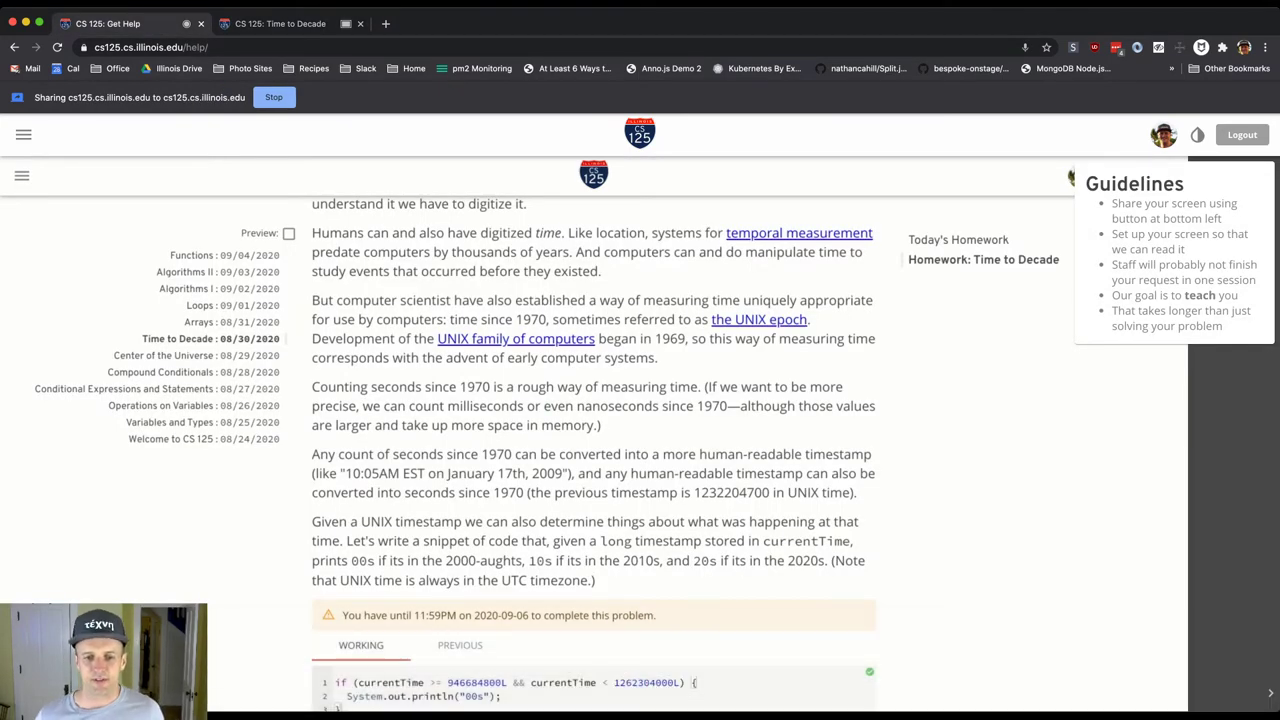
key("ctrl+2")
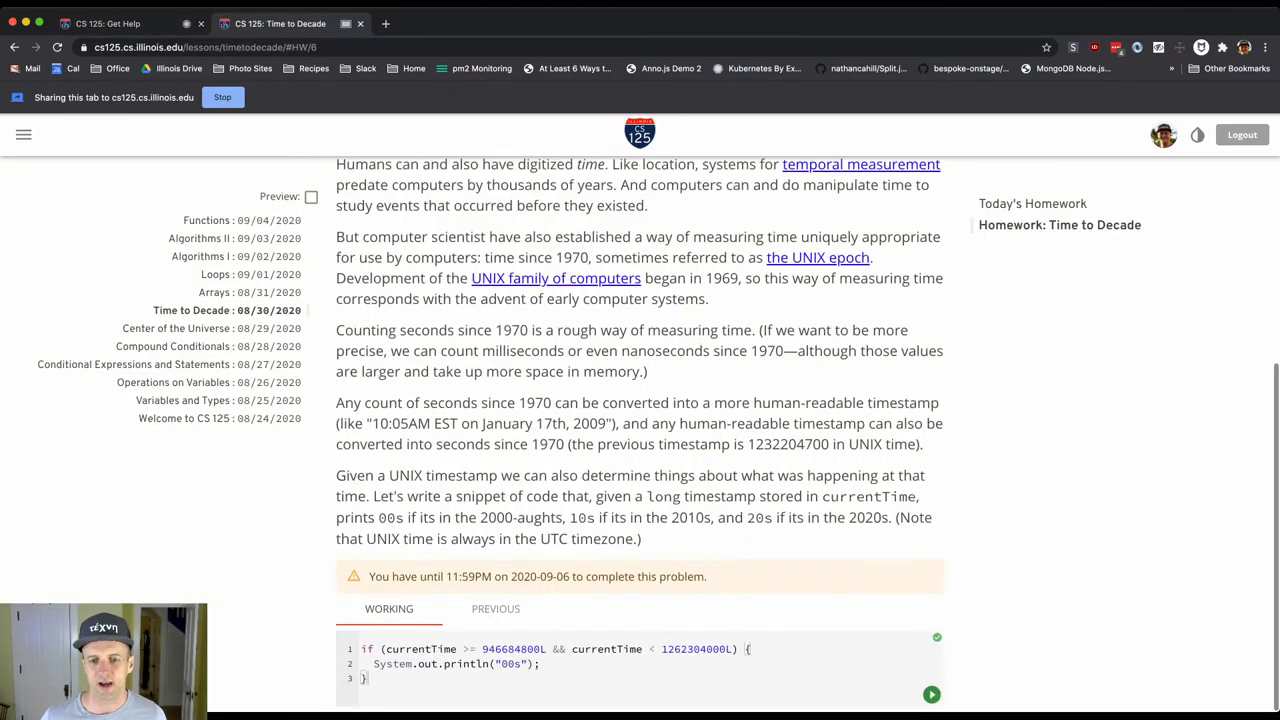
key("ctrl+1")
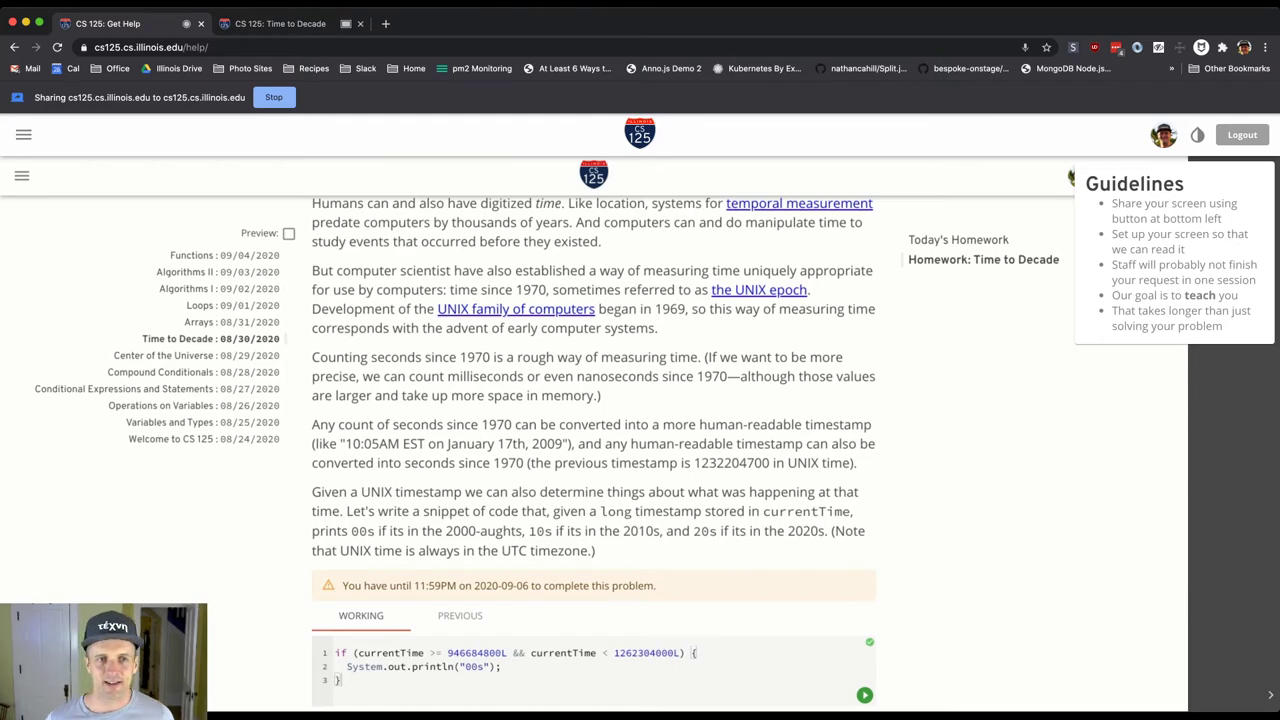
Step: Enlarge the homework page by two zoom levels and check how the shared view looks in the help call
key("ctrl+Tab")
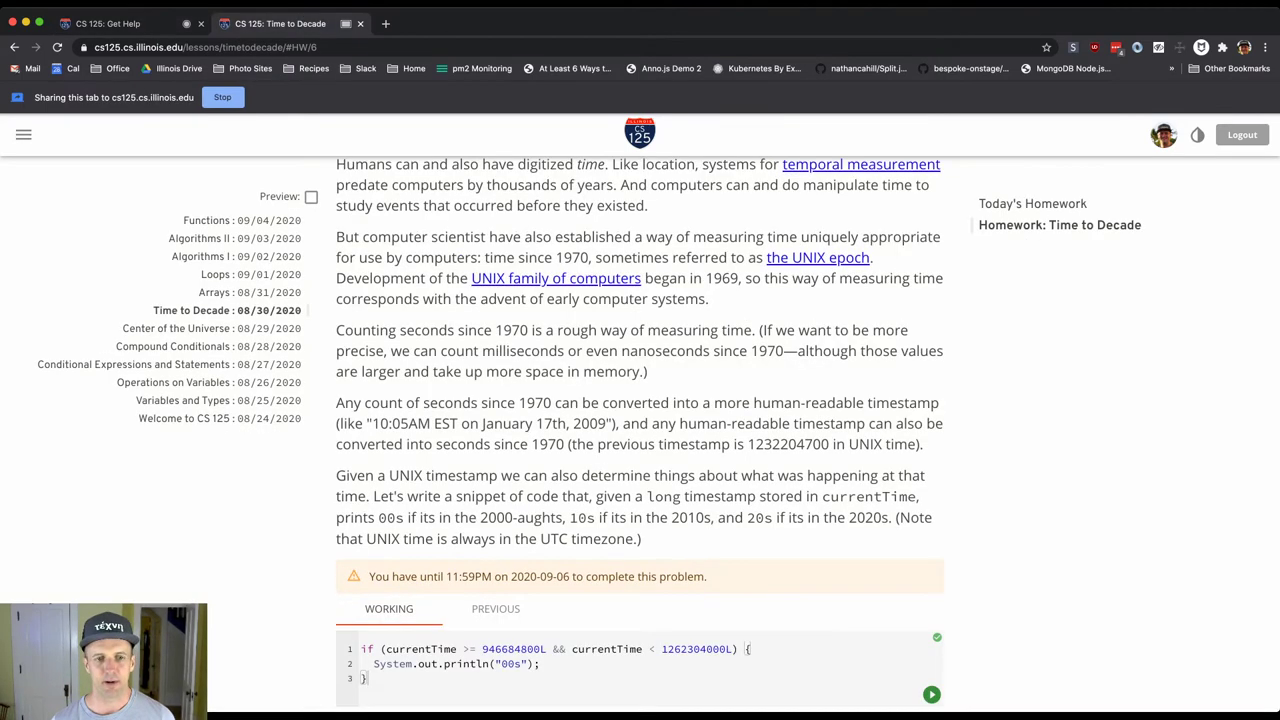
key("super+equal")
key("super+equal")
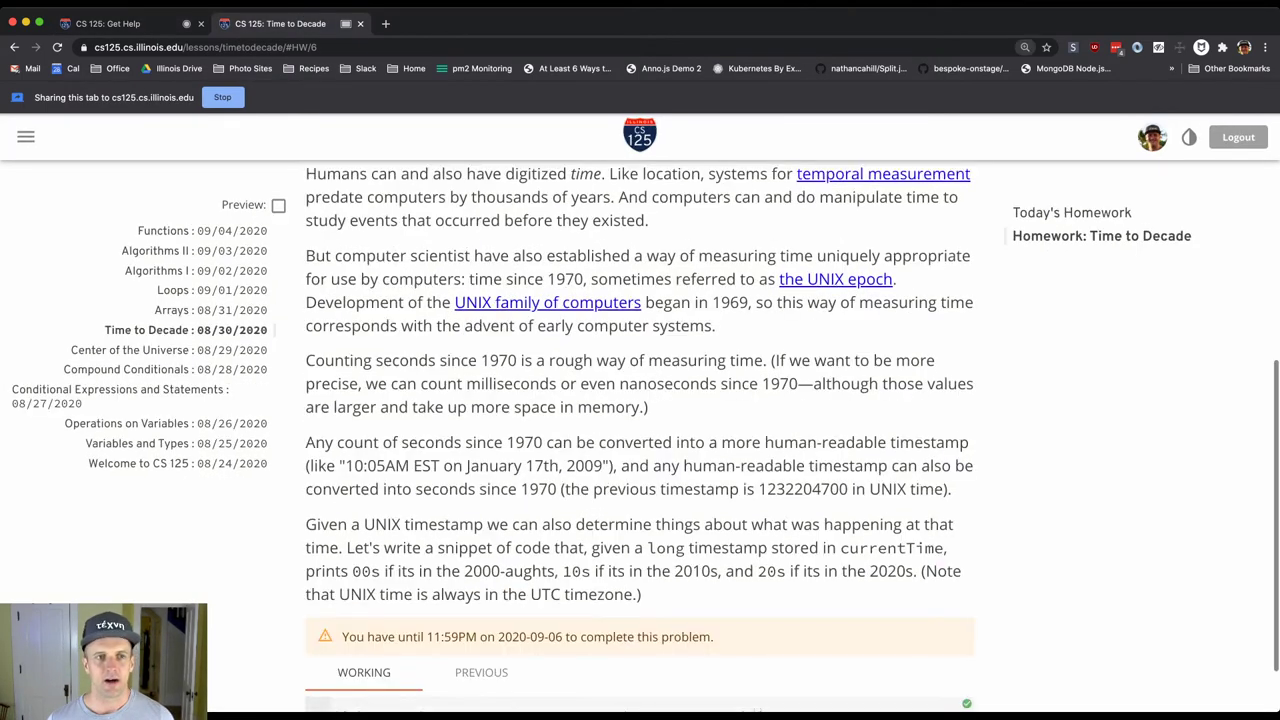
key("ctrl+shift+Tab")
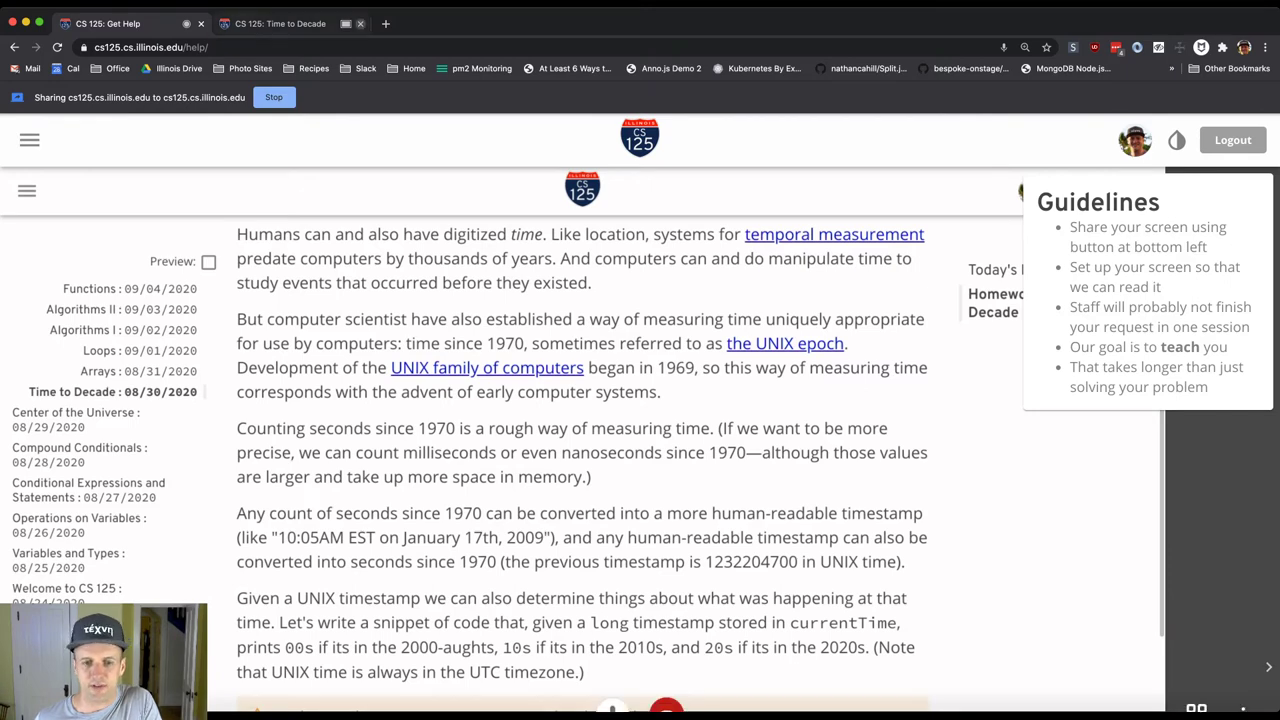
key("ctrl+Tab")
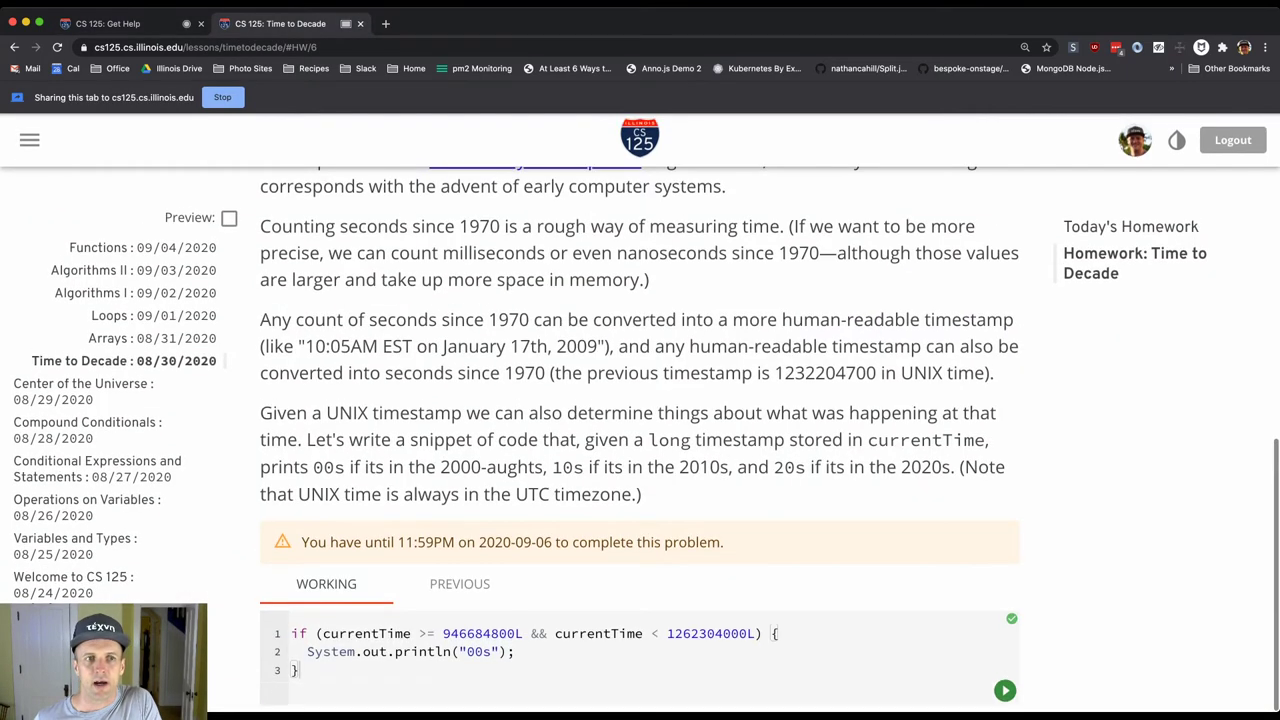
Step: Leave the help call by closing the Get Help page, and go back from the lesson to the course home page
left_click(115, 23)
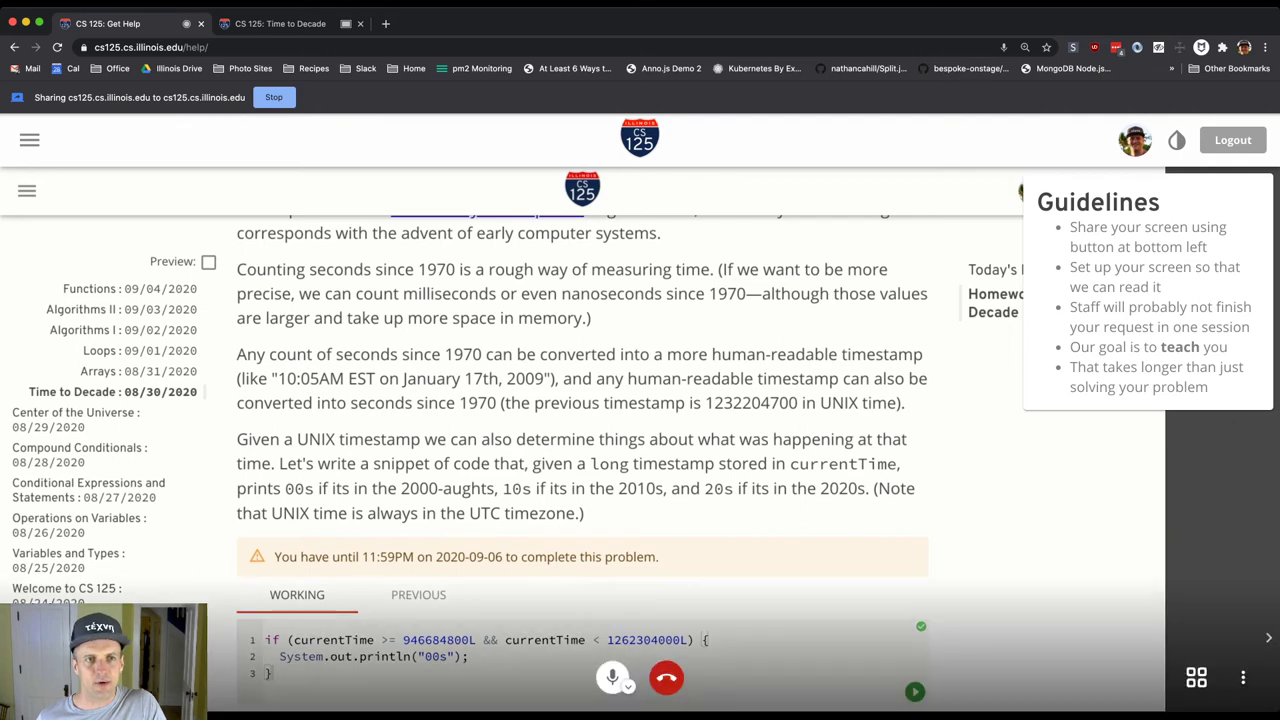
key("super+w")
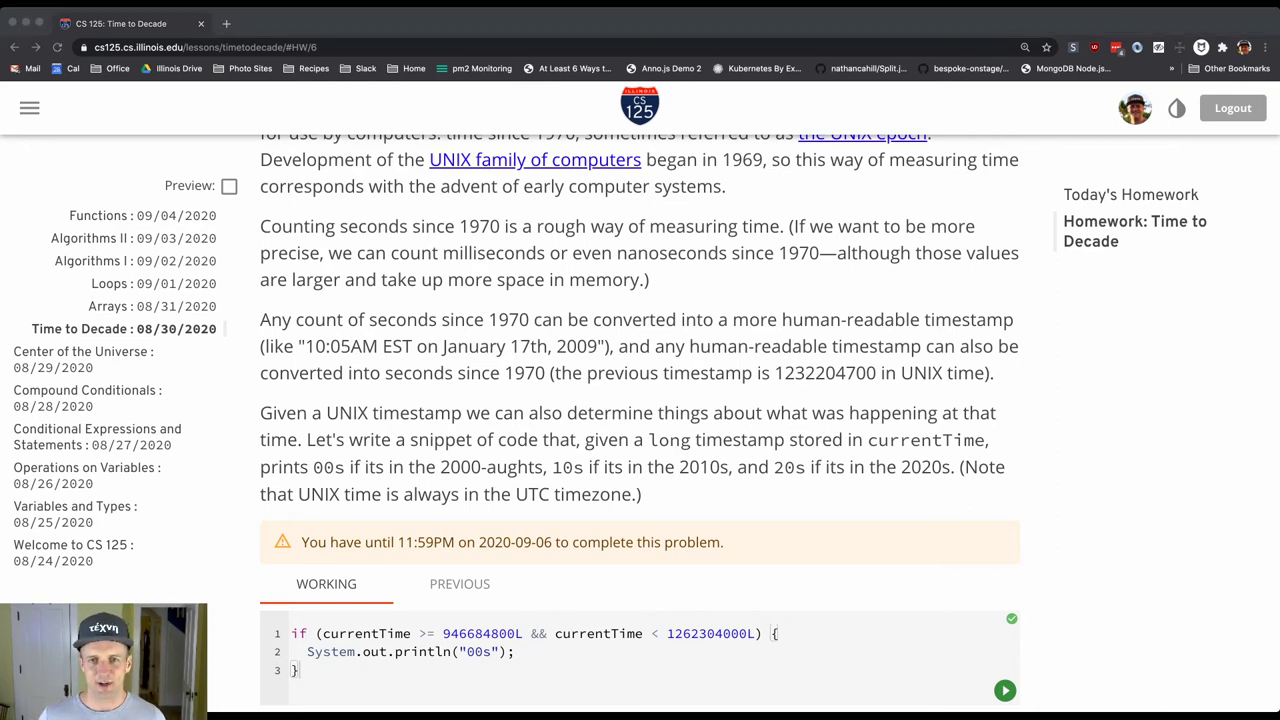
key("Home")
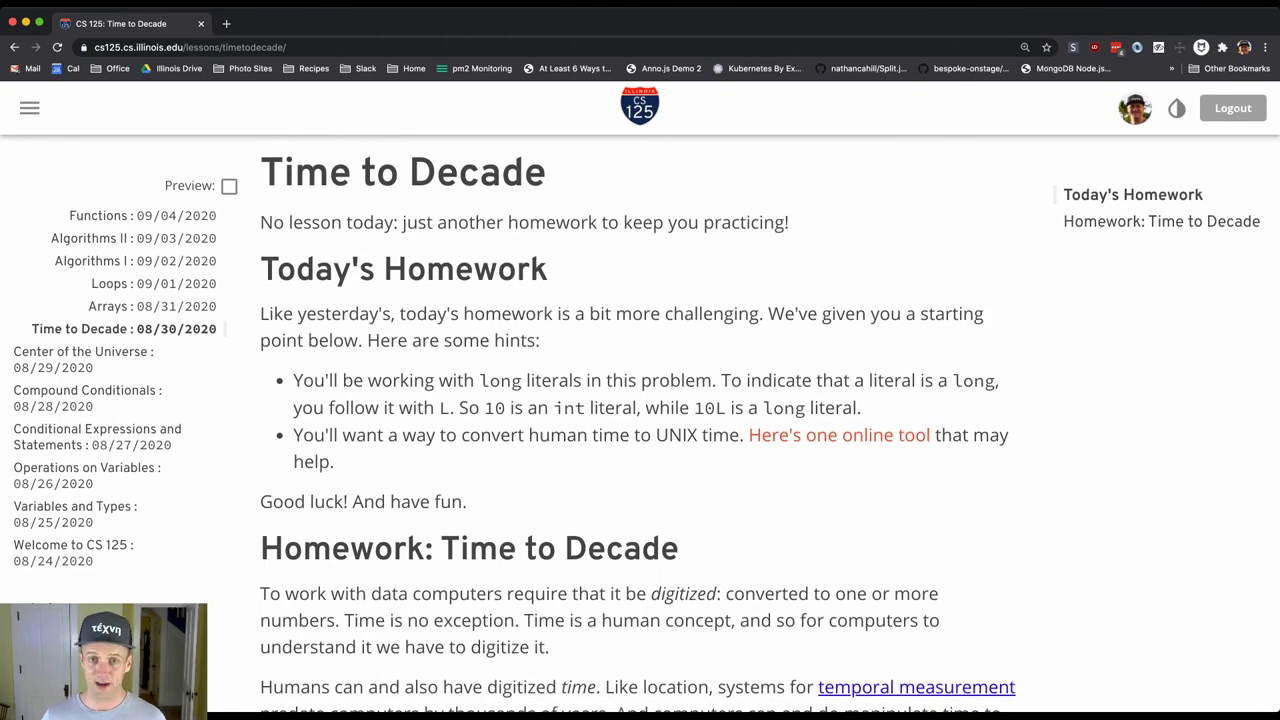
key("super+bracketleft")
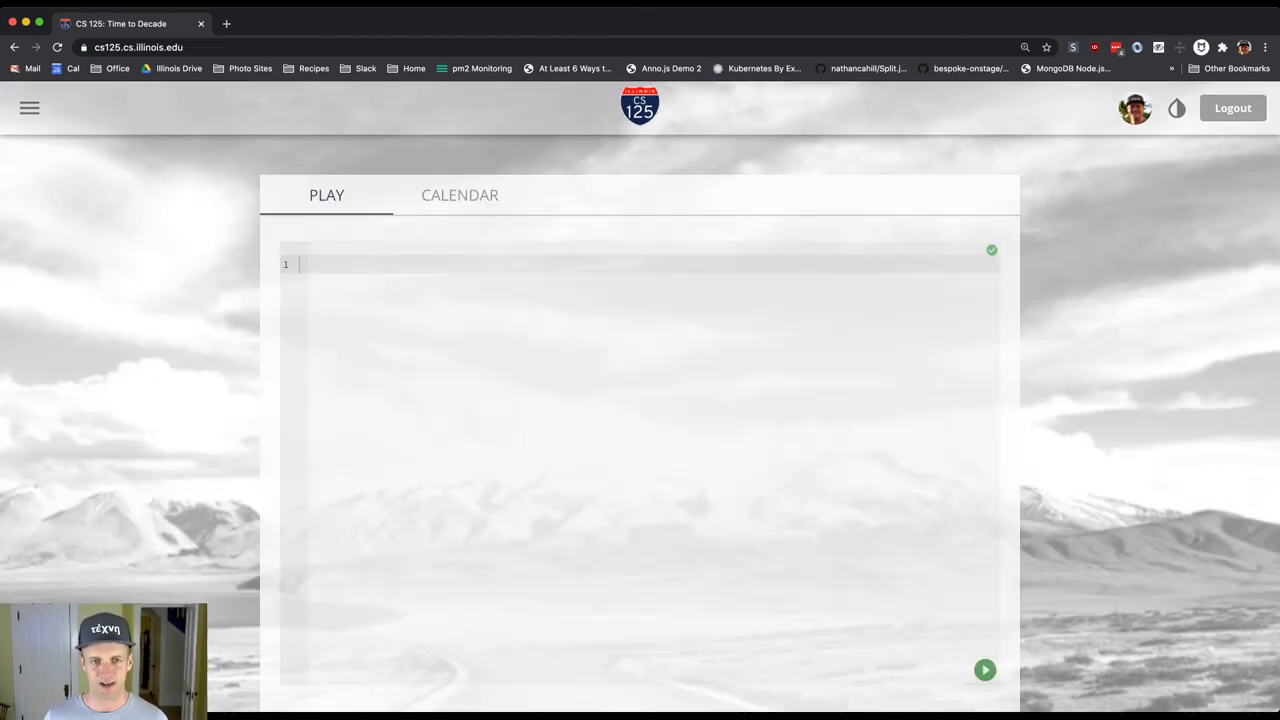
Step: Show the weekly calendar on the home page, and open the site's full Calendar page
left_click(459, 195)
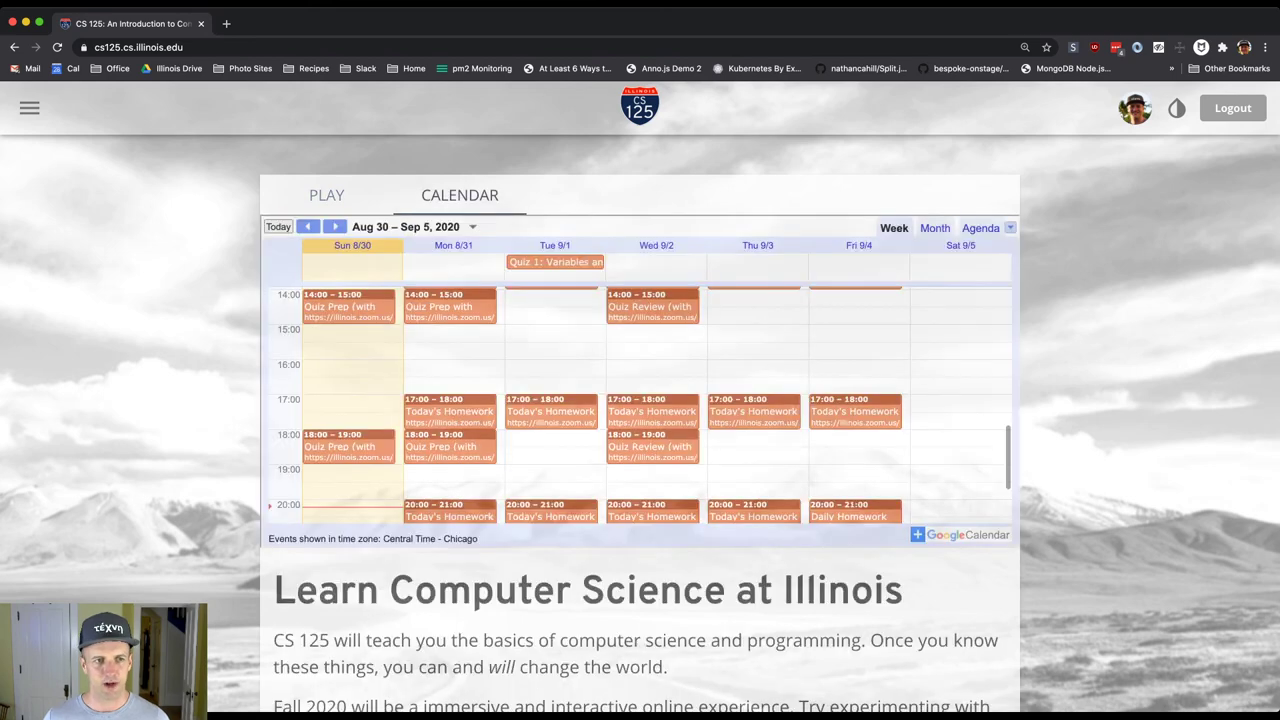
left_click(29, 107)
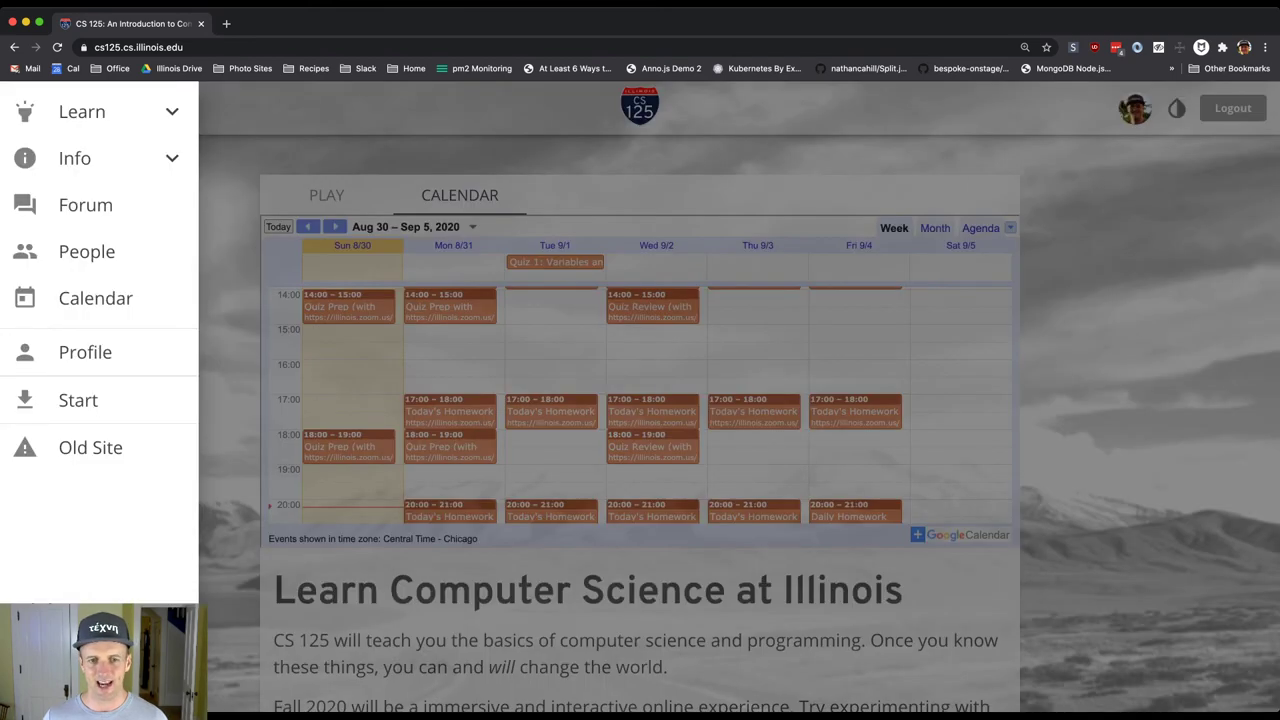
left_click(100, 298)
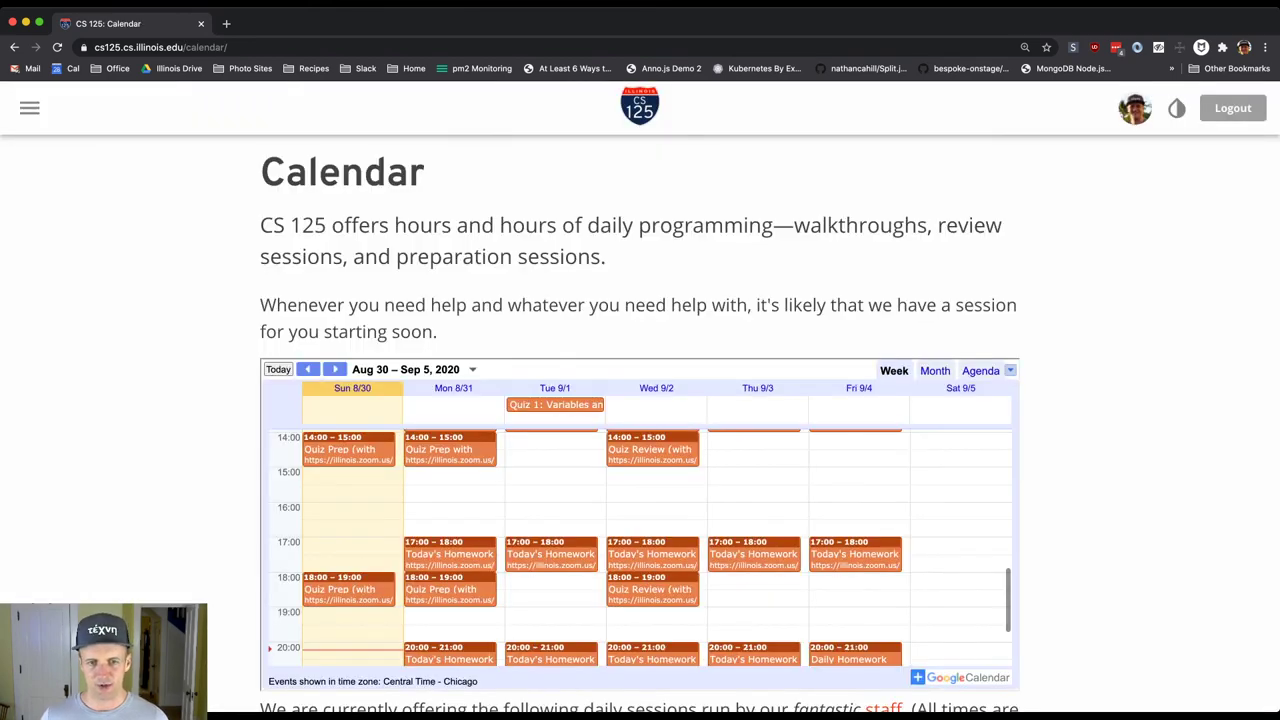
Step: Examine the Aug 30 – Sep 5, 2020 week in the course calendar, from the morning to the evening sessions
scroll(640, 450, "down", 3)
scroll(640, 420, "up", 2)
scroll(640, 410, "up", 3)
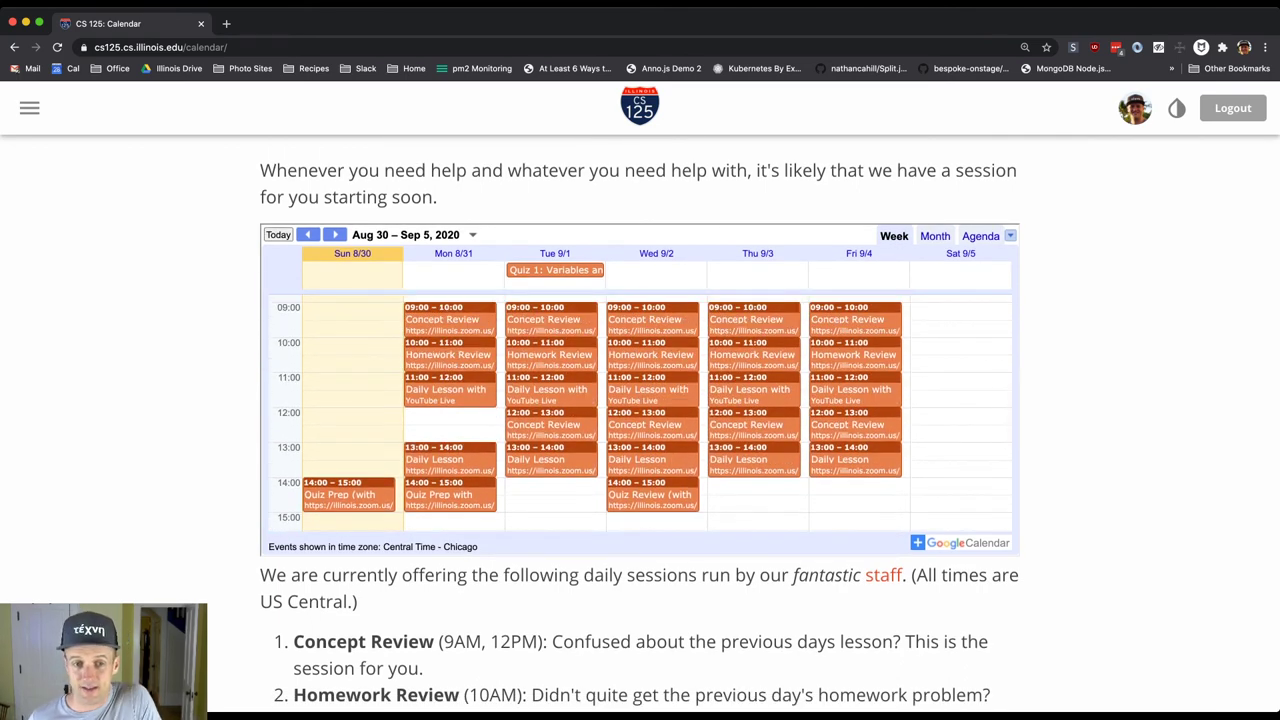
scroll(640, 420, "up", 1)
scroll(640, 420, "down", 1)
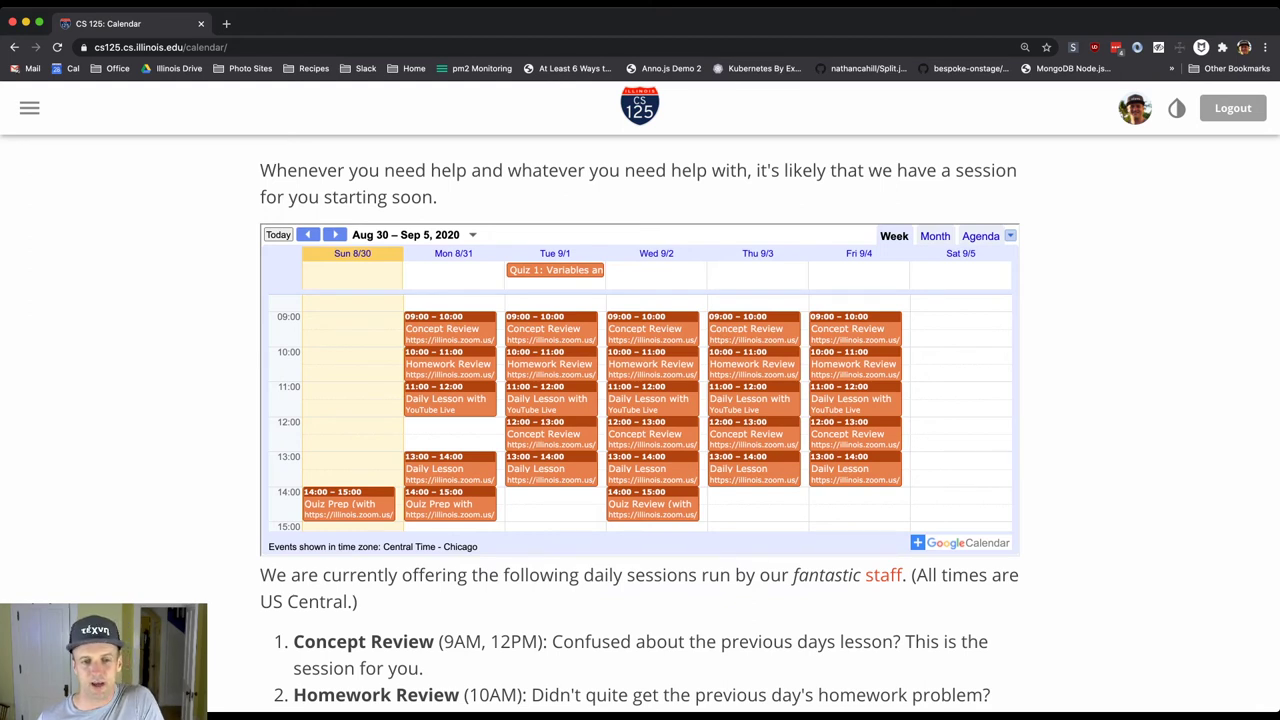
scroll(640, 420, "down", 3)
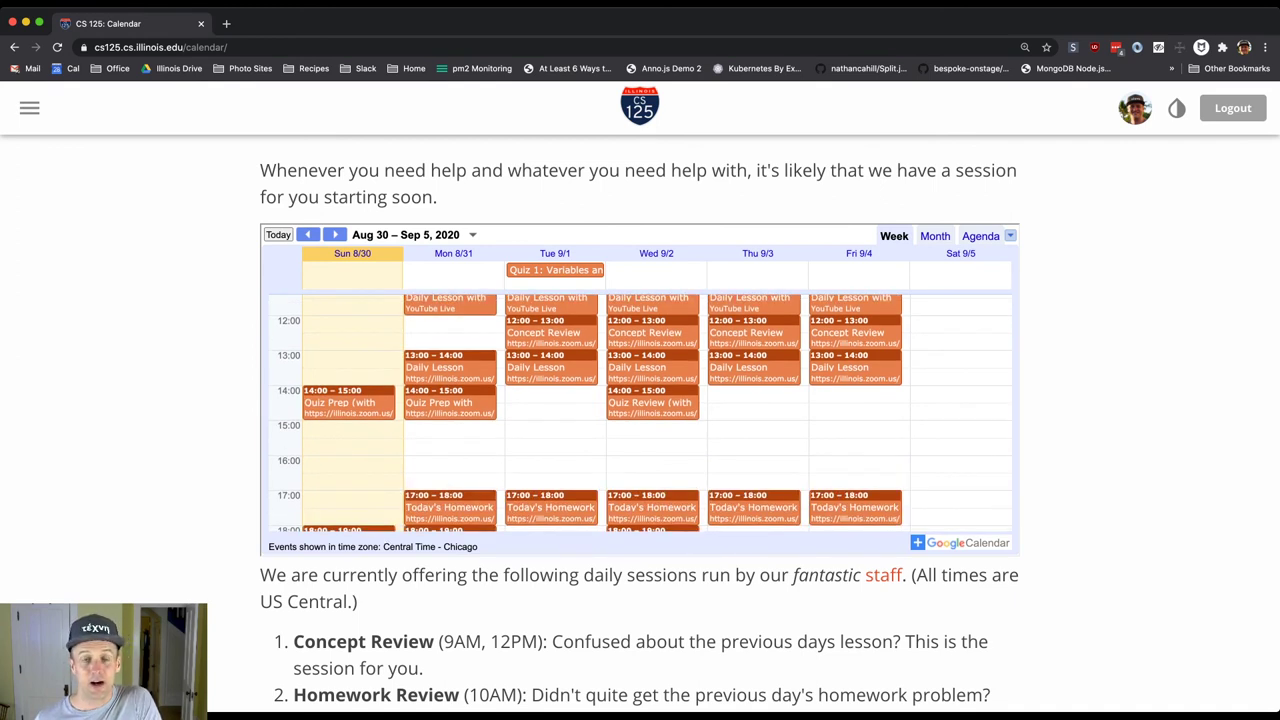
scroll(642, 413, "down", 2)
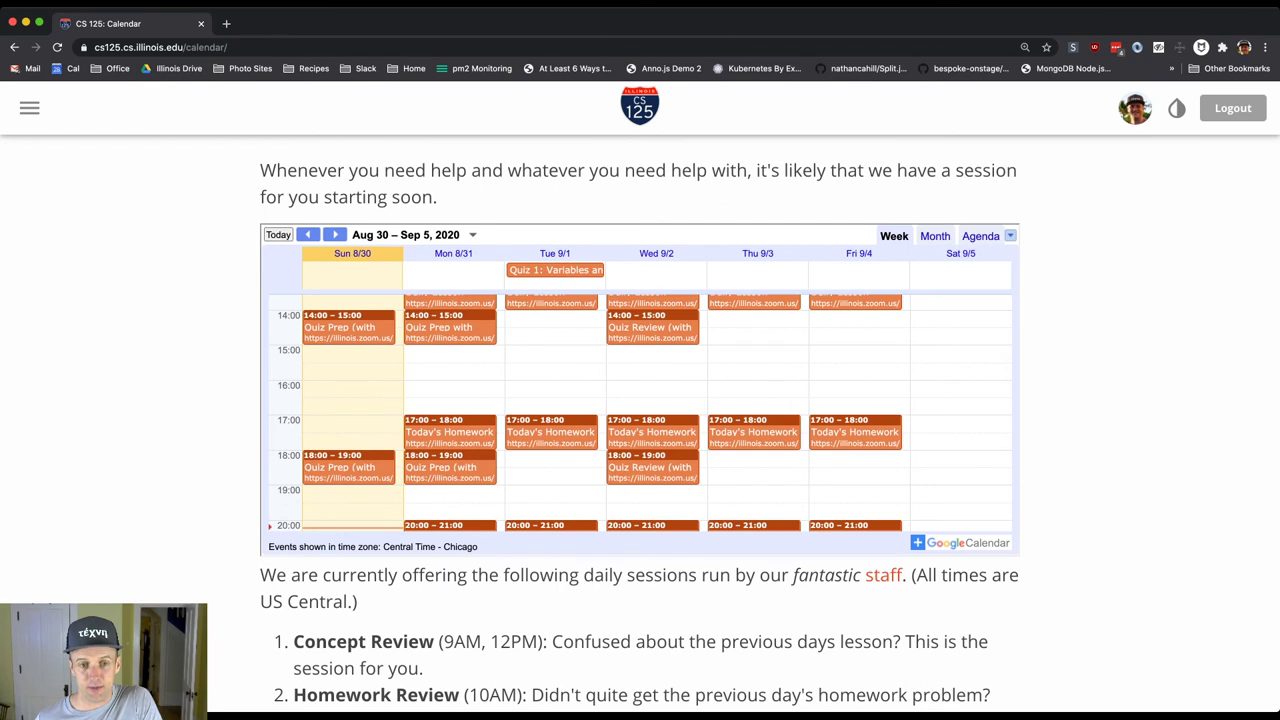
scroll(641, 413, "down", 1)
scroll(641, 413, "up", 1)
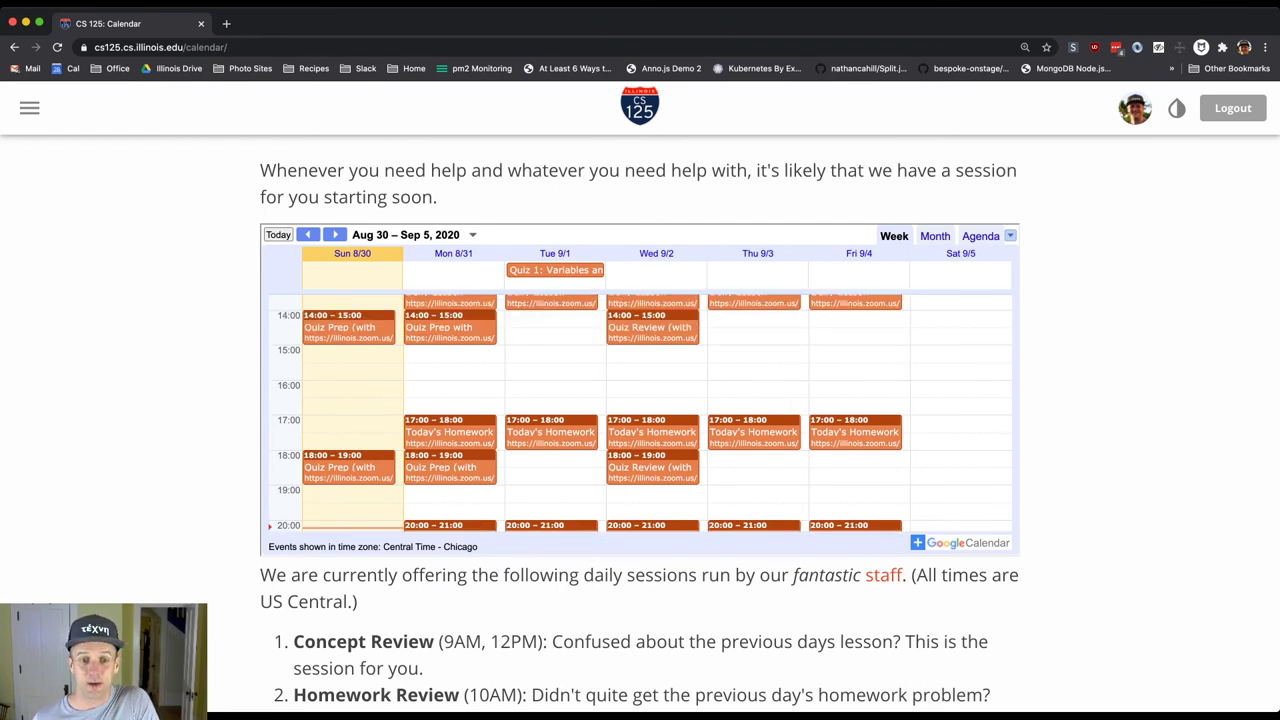
scroll(641, 413, "down", 1)
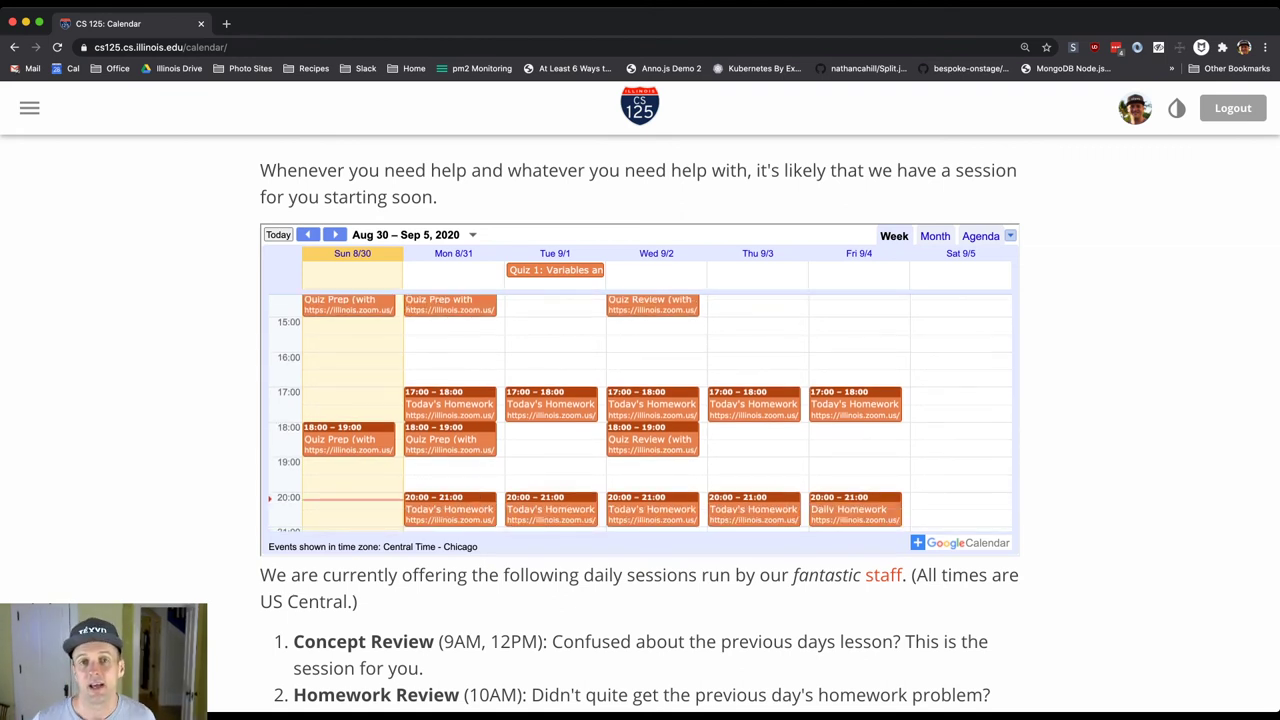
scroll(641, 413, "up", 3)
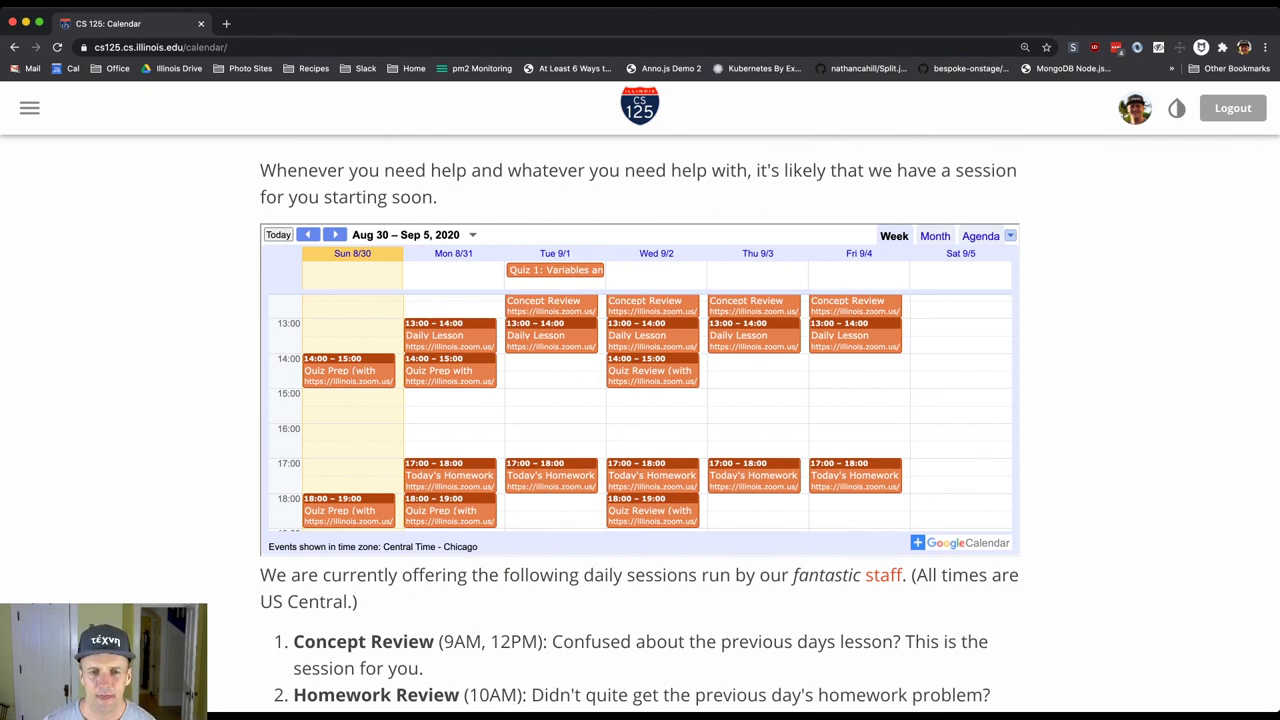
scroll(641, 412, "up", 2)
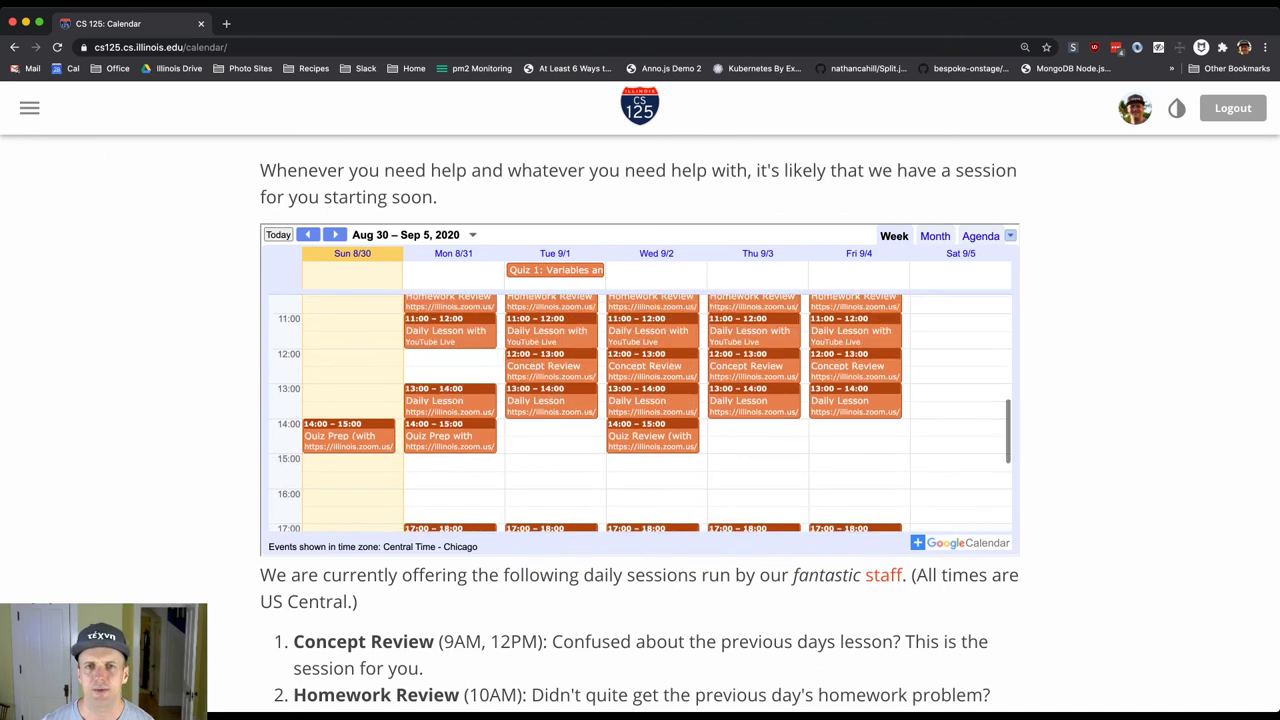